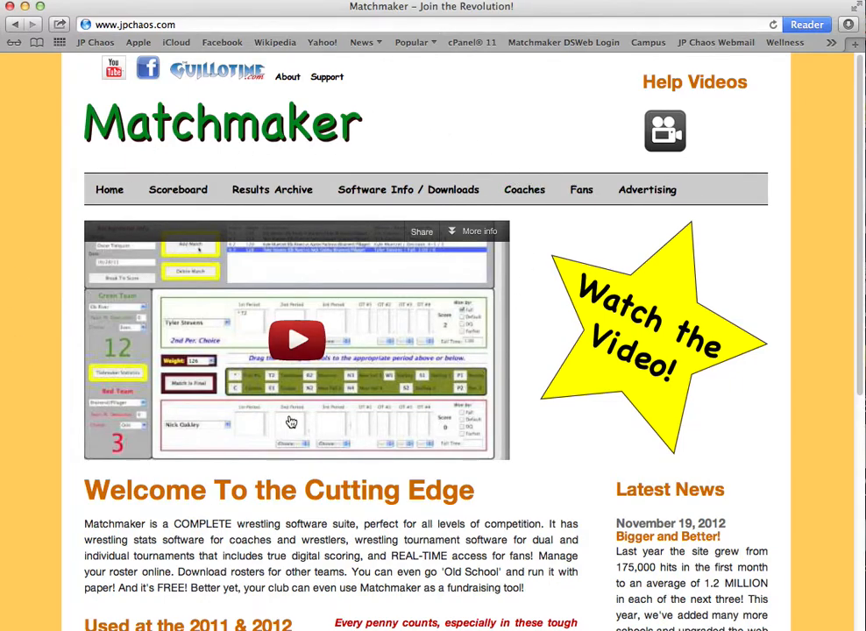
# Open the stats area login from the Coaches page and choose Minnesota as state and High School as age level.
pyautogui.click(525, 191)
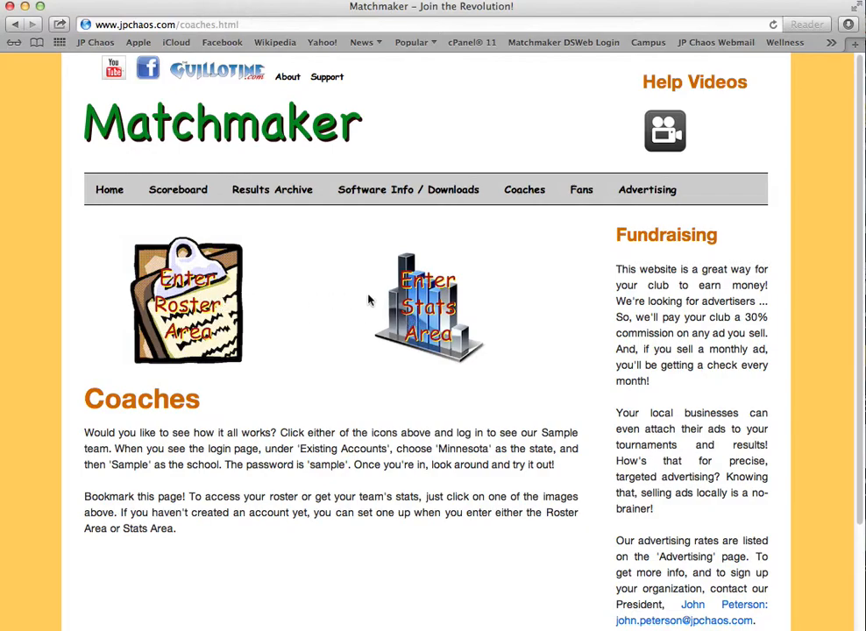
pyautogui.click(410, 309)
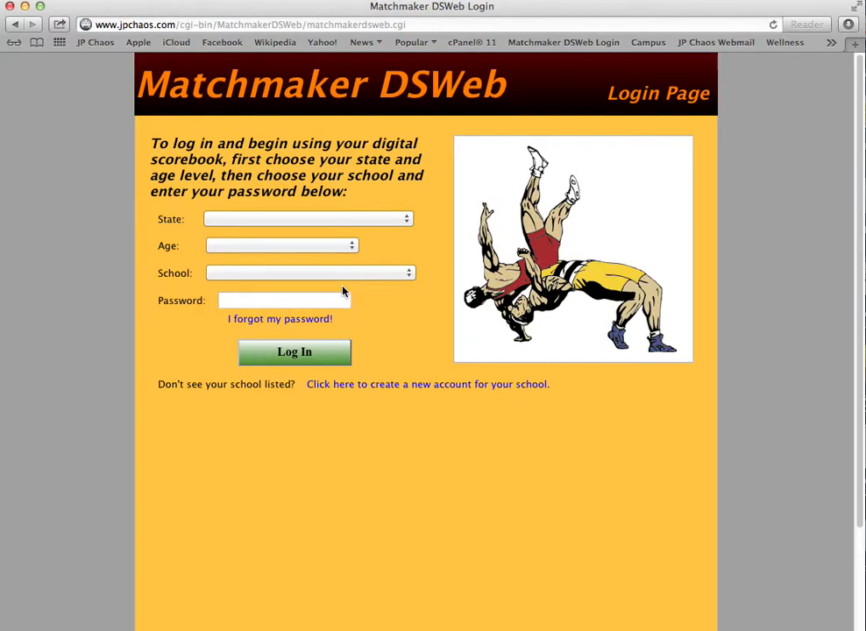
pyautogui.click(334, 222)
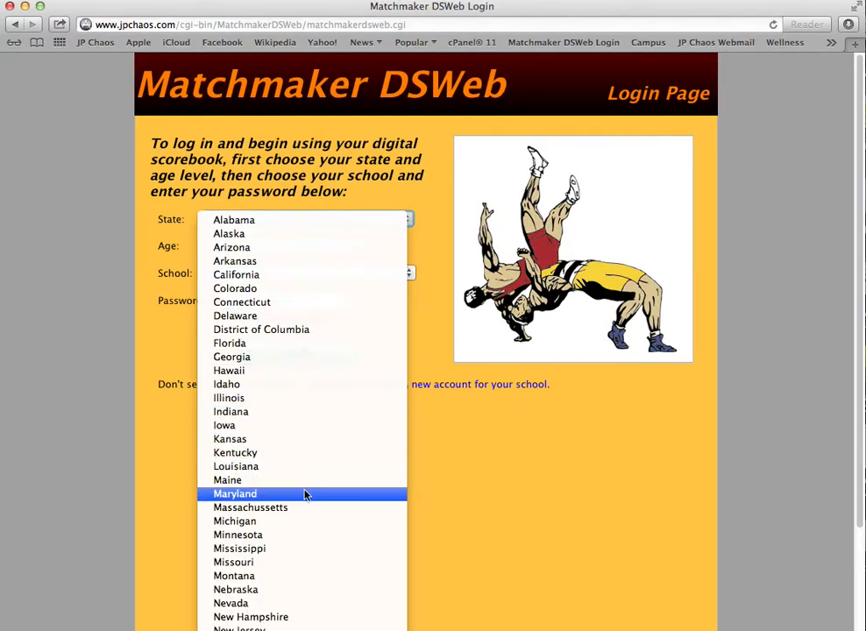
pyautogui.click(291, 535)
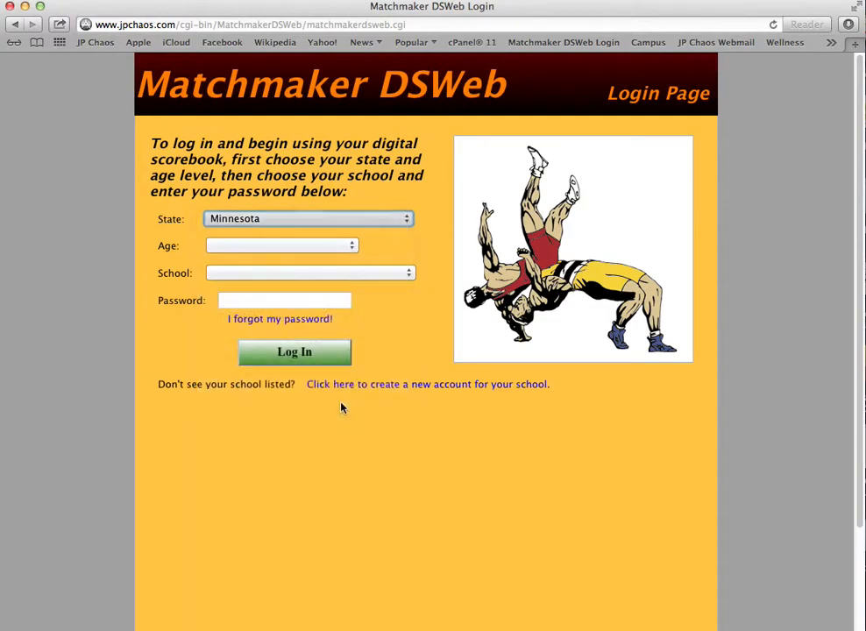
pyautogui.click(332, 247)
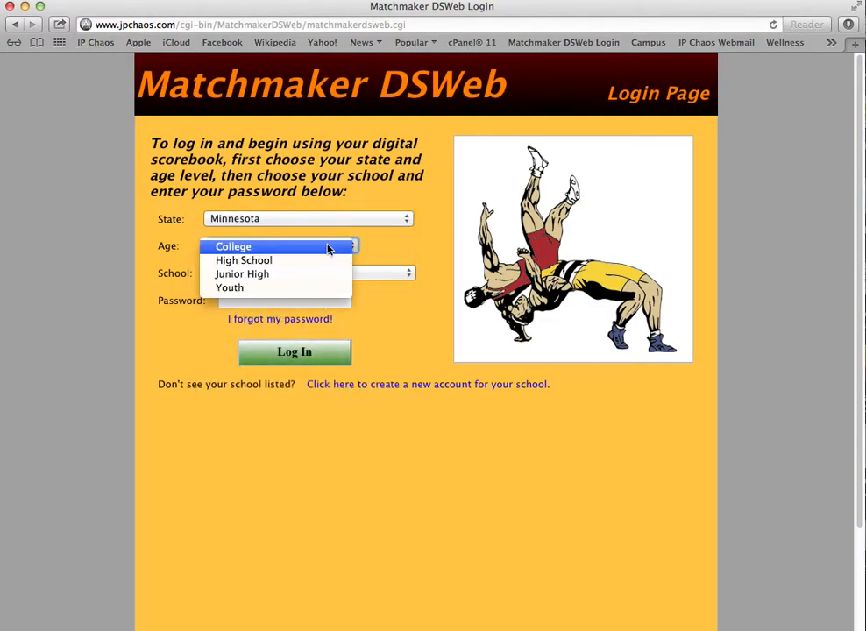
pyautogui.click(310, 261)
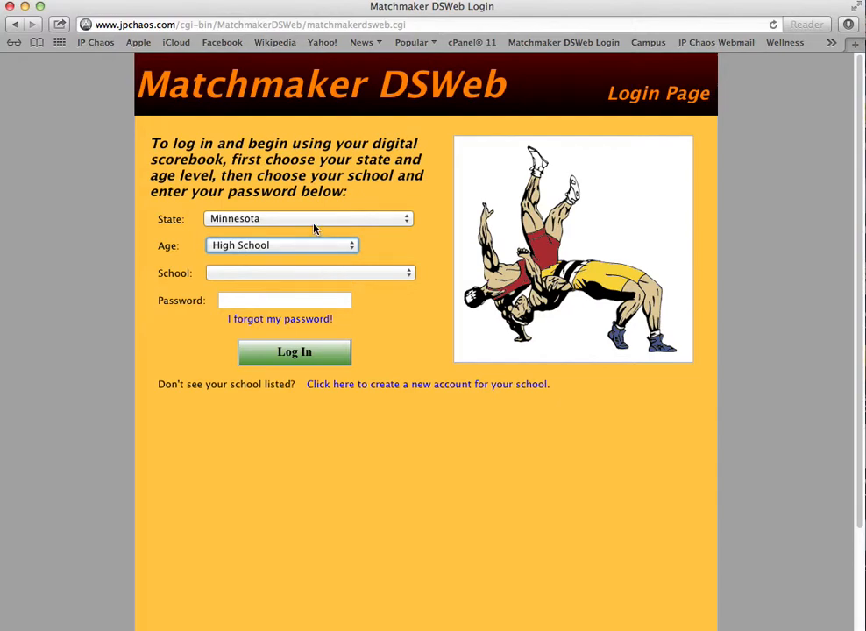
# Choose Sample as the school, enter the account password and log in.
pyautogui.click(315, 274)
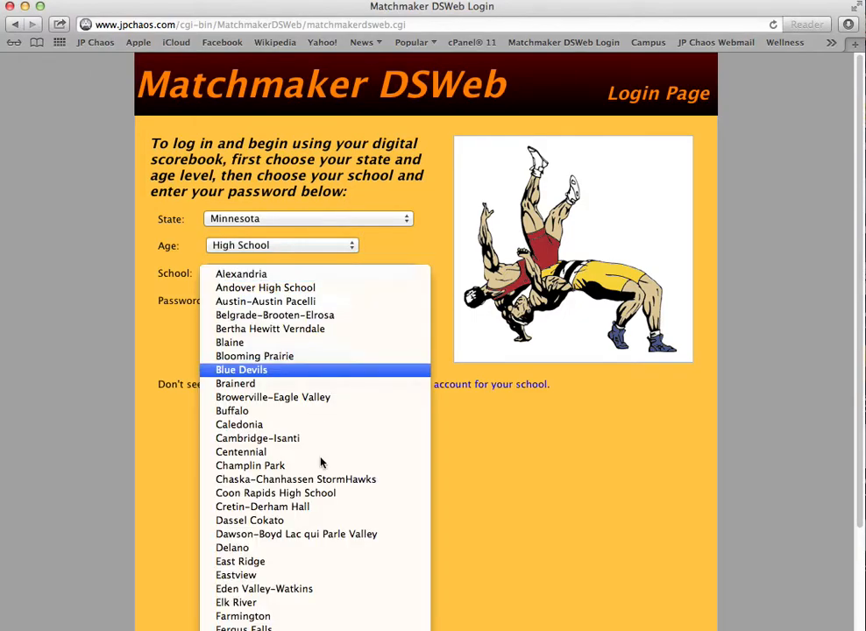
pyautogui.scroll(-4, 303, 623)
pyautogui.scroll(-6, 303, 622)
pyautogui.scroll(-6, 333, 616)
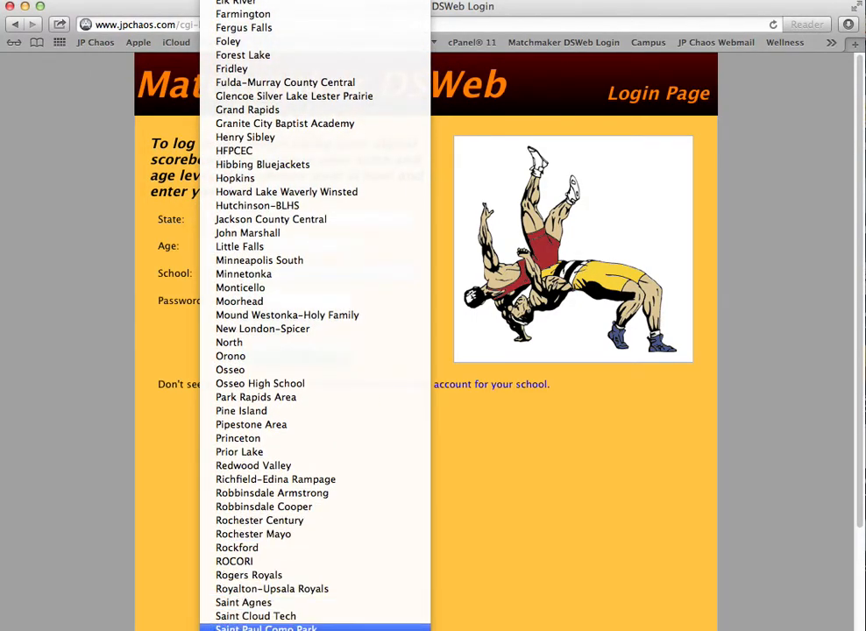
pyautogui.scroll(-3, 334, 616)
pyautogui.click(334, 566)
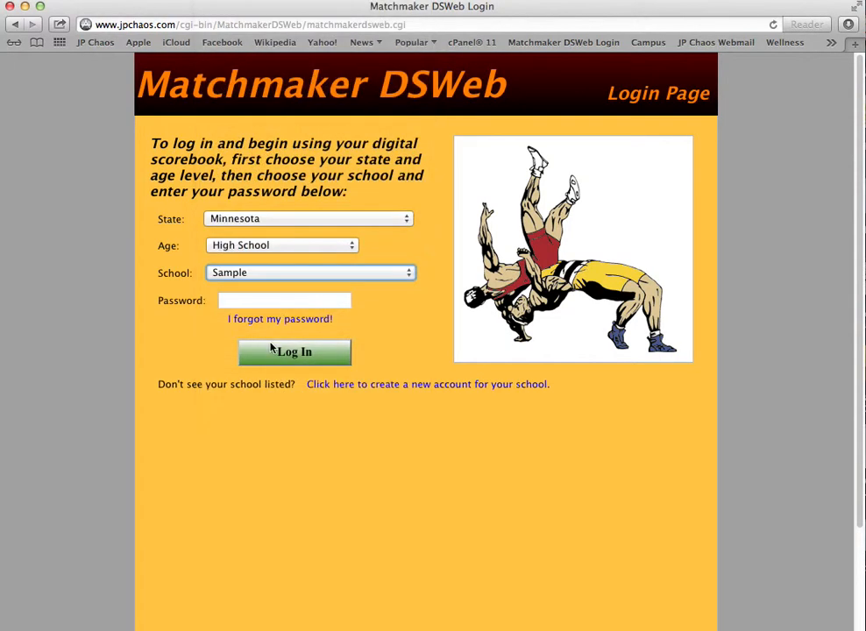
pyautogui.click(274, 300)
pyautogui.write('••••••')
pyautogui.press('Return')
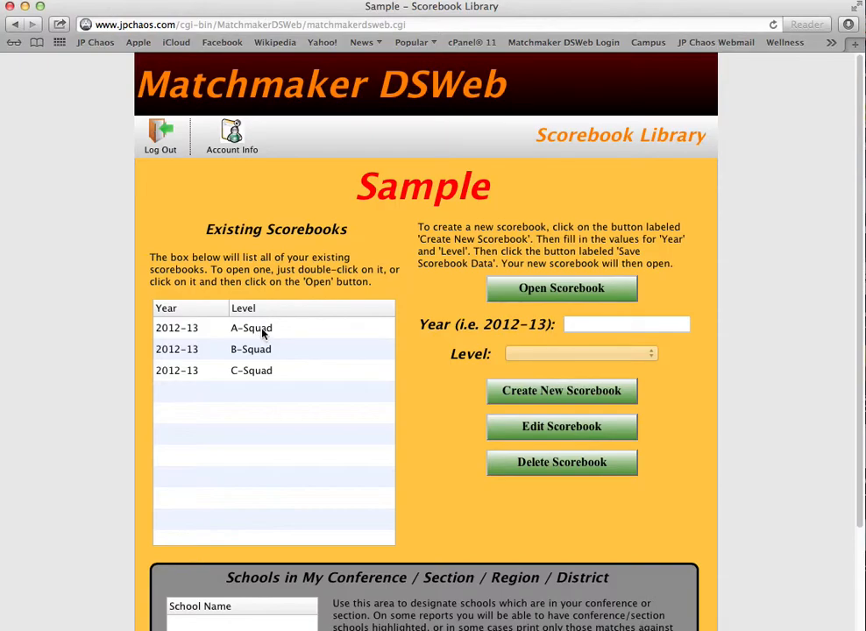
# Open the 2012-13 A-Squad scorebook and go to its roster.
pyautogui.click(262, 333)
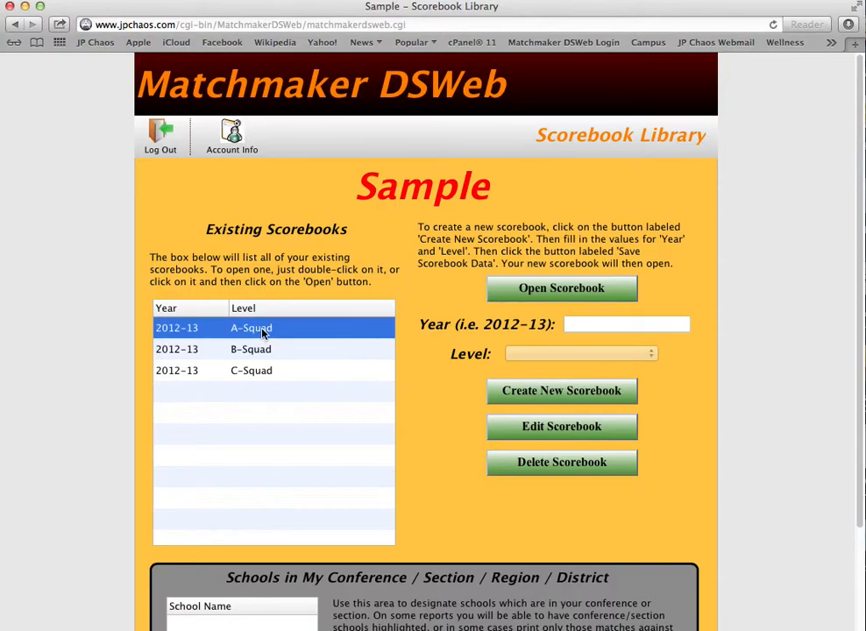
pyautogui.doubleClick(262, 333)
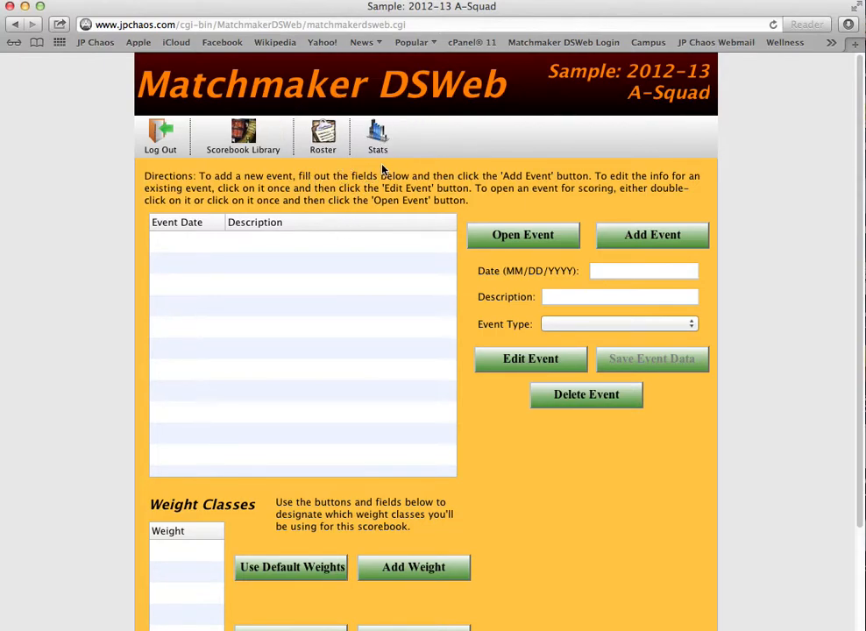
pyautogui.click(322, 138)
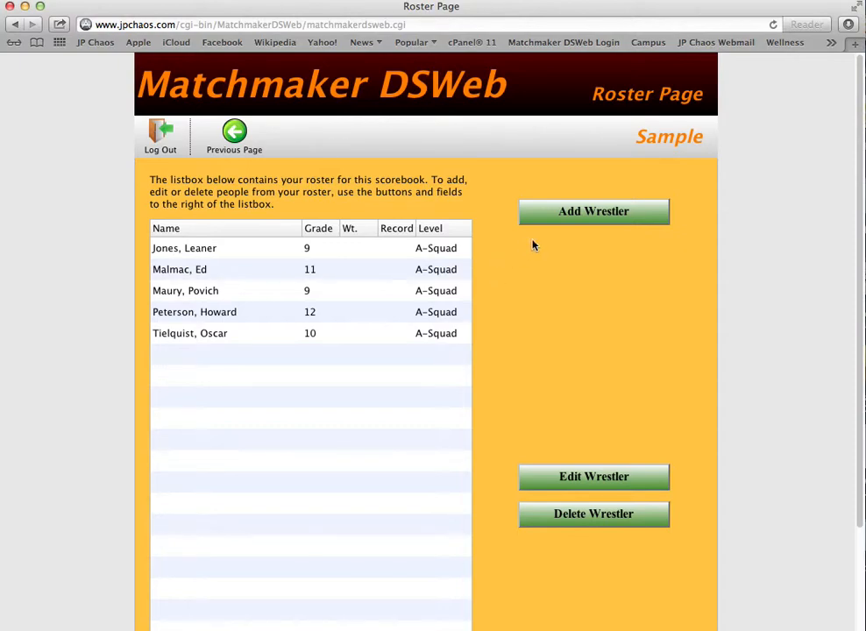
# Start a new wrestler entry, filling in the wrestler's last name and first name and setting the grade to 8.
pyautogui.click(566, 223)
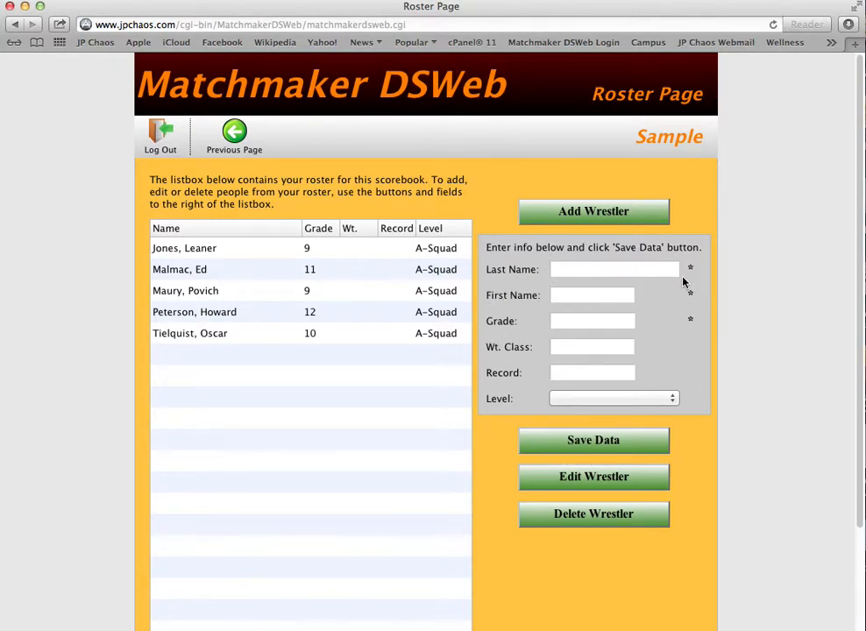
pyautogui.click(600, 270)
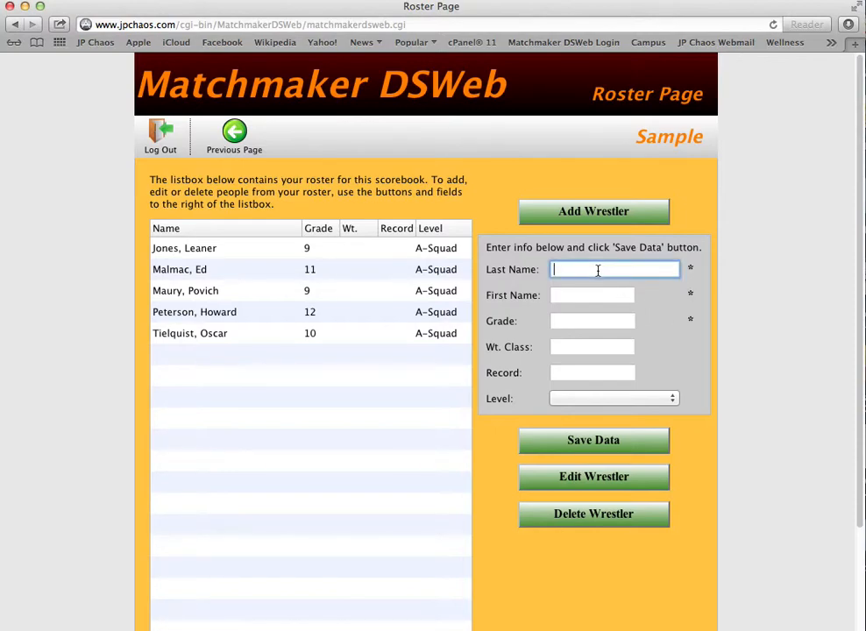
pyautogui.write('Anderson')
pyautogui.press('Tab')
pyautogui.write('Joe')
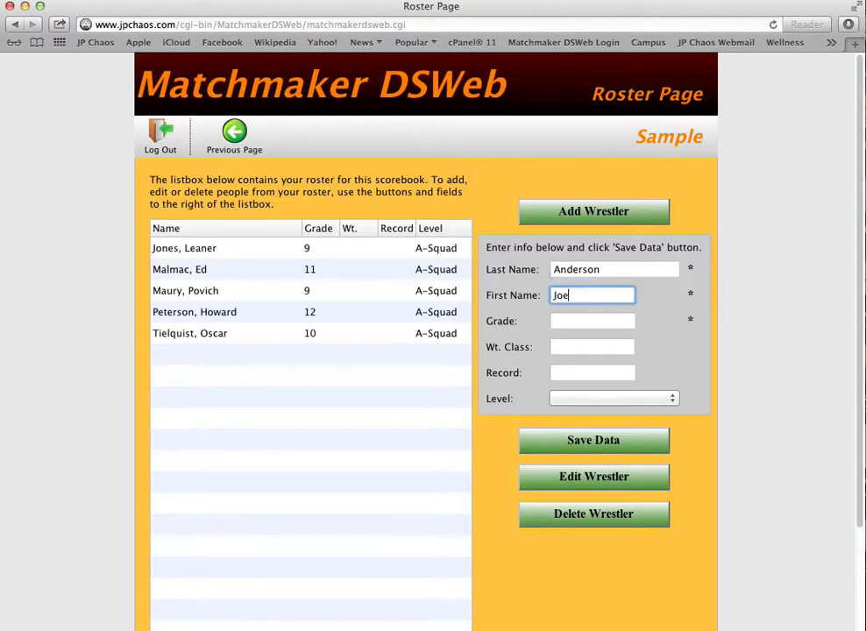
pyautogui.press('Tab')
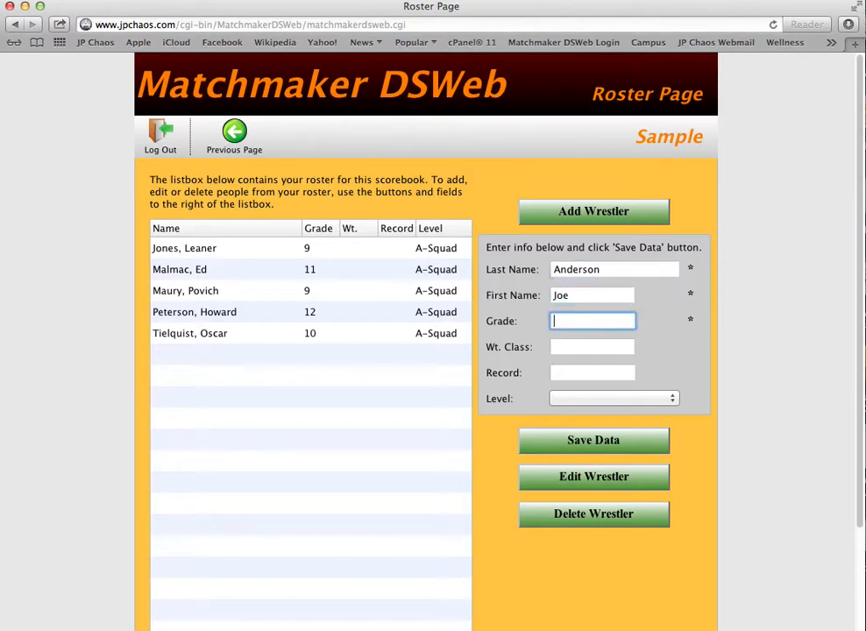
pyautogui.write('8')
# Give the new wrestler weight class 113, record 0-0 and level A-Squad, and save the entry.
pyautogui.click(583, 348)
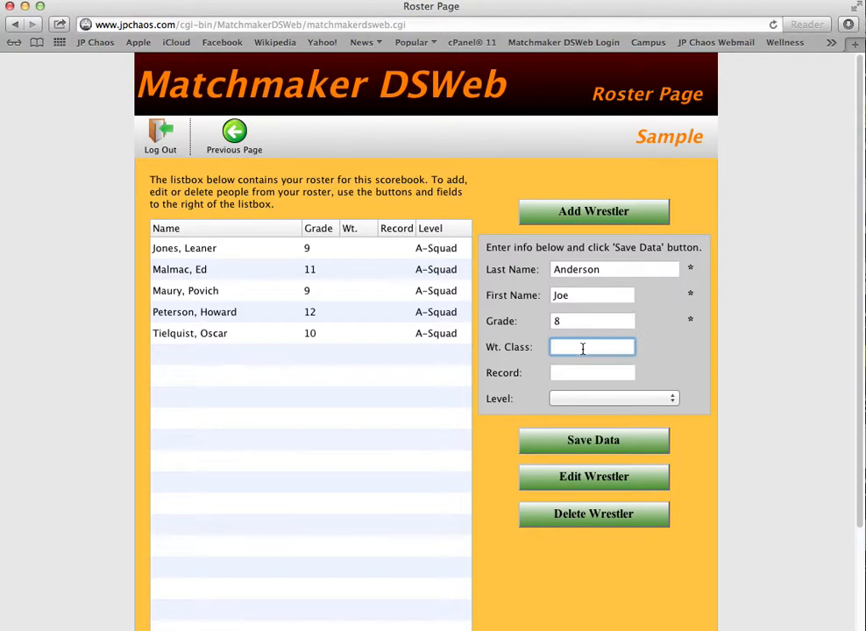
pyautogui.write('113')
pyautogui.click(583, 371)
pyautogui.write('0-0')
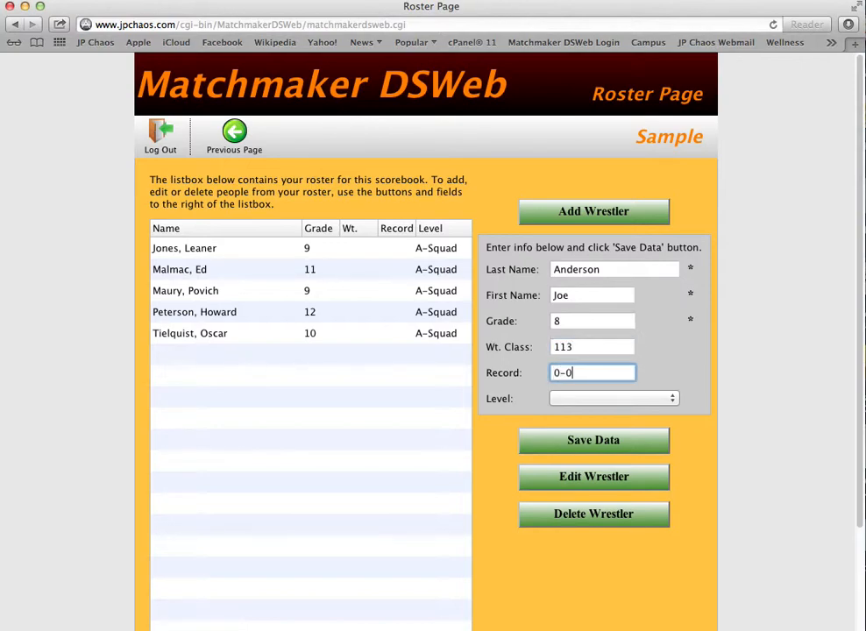
pyautogui.click(604, 399)
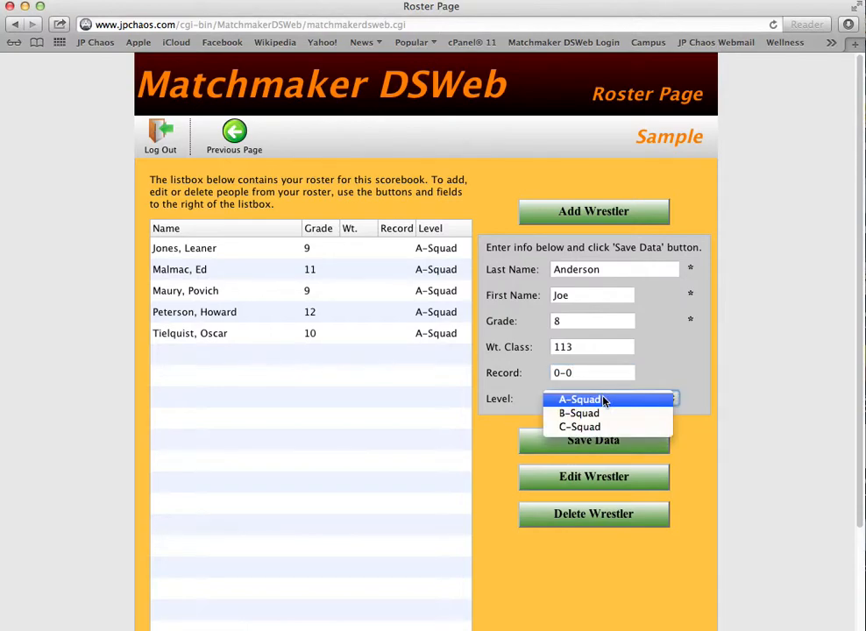
pyautogui.click(603, 400)
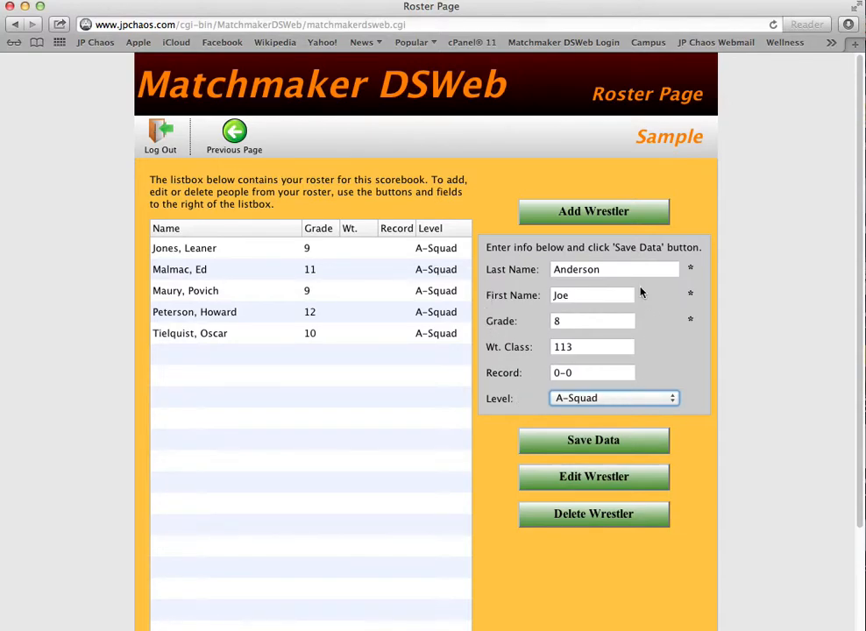
pyautogui.click(587, 441)
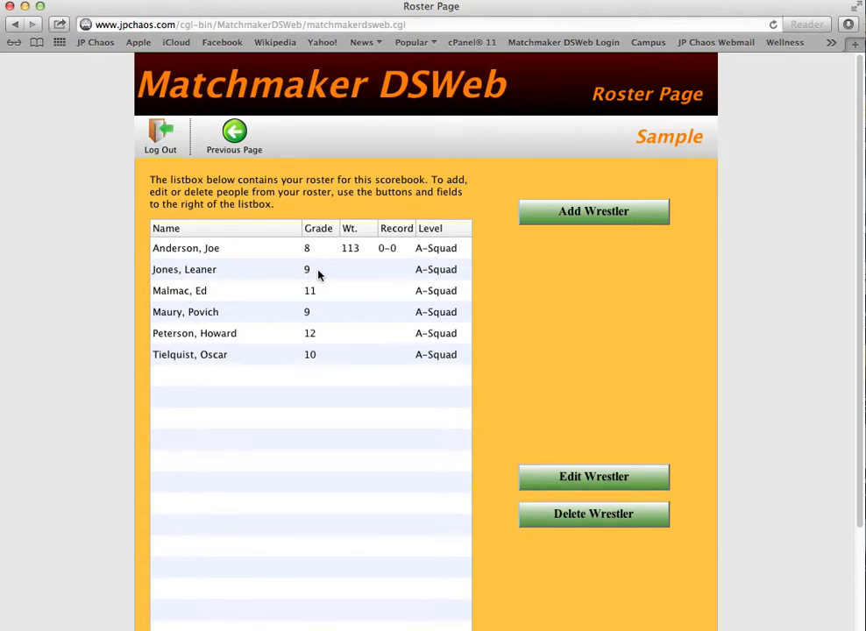
# Edit the grade 8 wrestler, changing the shortened first name to its full form, and save the change.
pyautogui.click(214, 254)
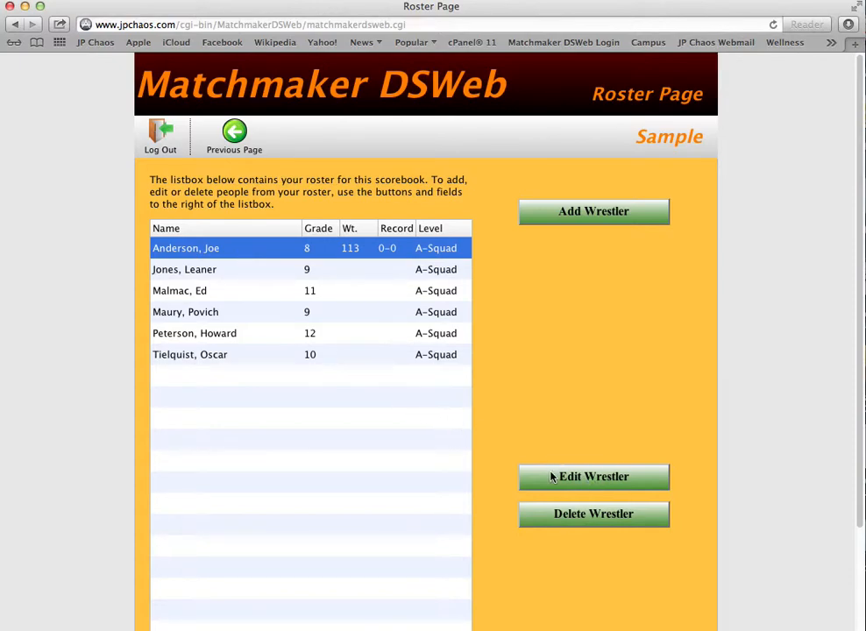
pyautogui.click(593, 481)
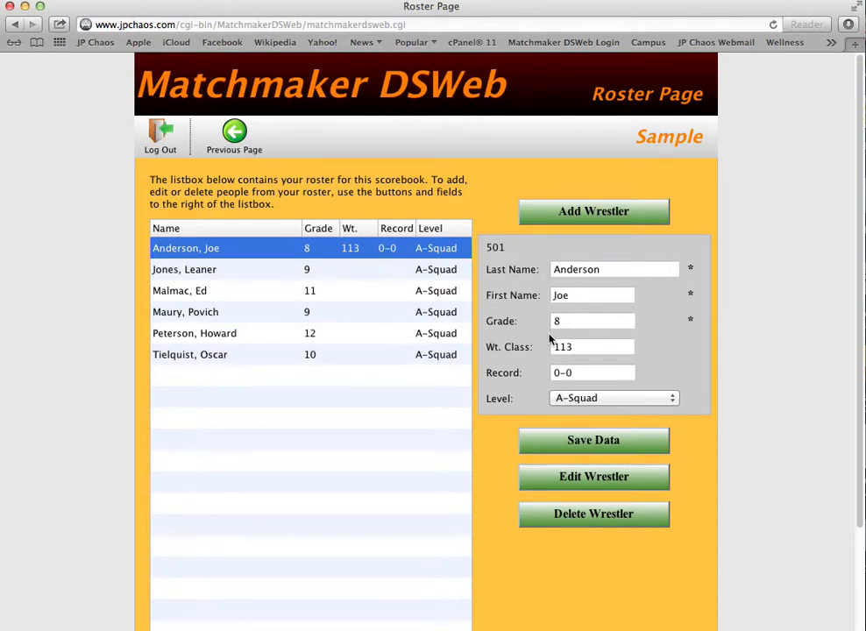
pyautogui.click(574, 296)
pyautogui.press('BackSpace')
pyautogui.write('seph')
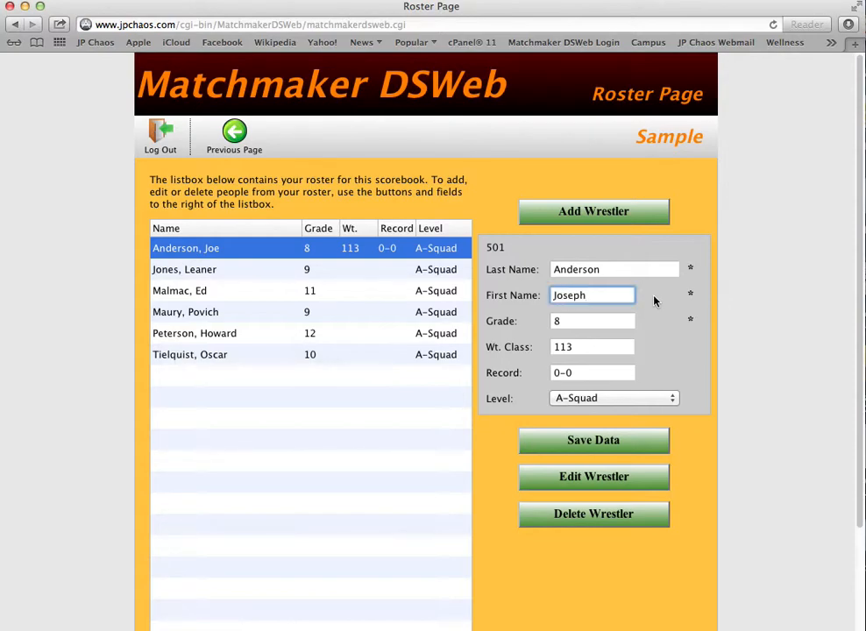
pyautogui.click(596, 445)
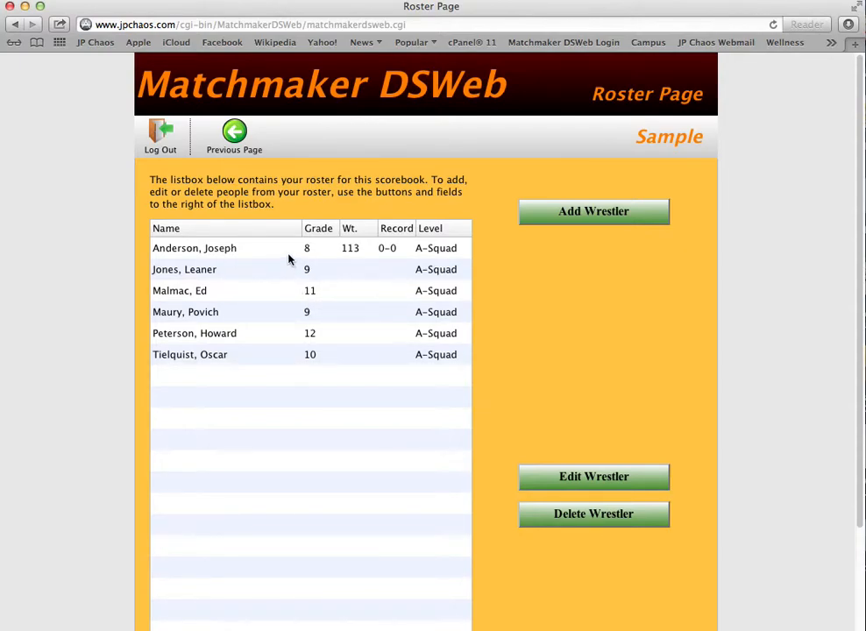
# Delete the grade 8 wrestler from the roster and confirm the deletion.
pyautogui.click(216, 251)
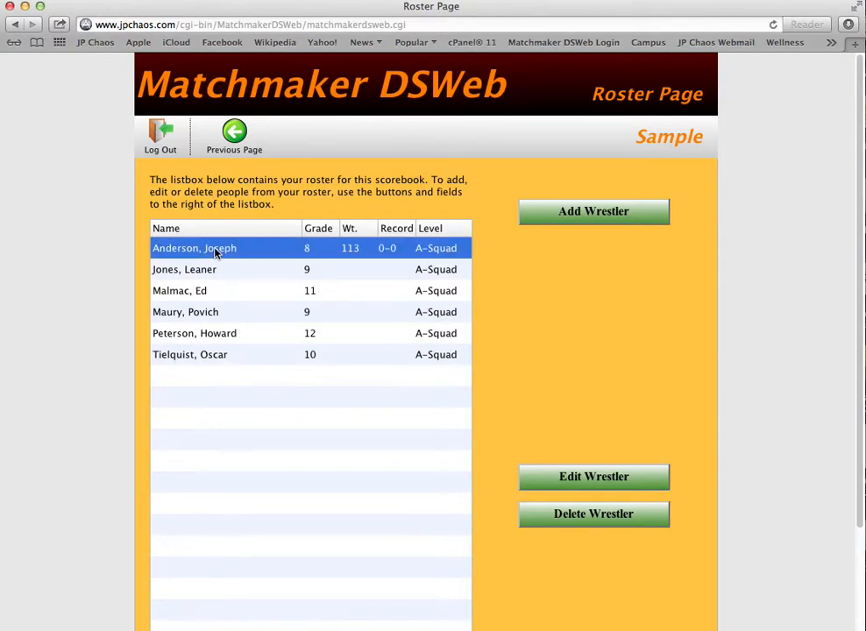
pyautogui.click(603, 519)
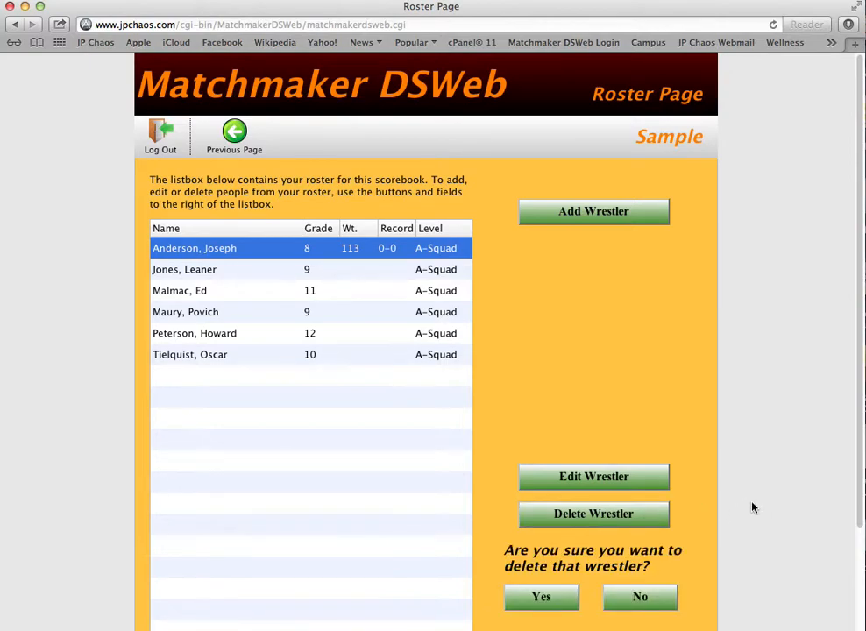
pyautogui.scroll(-4, 752, 507)
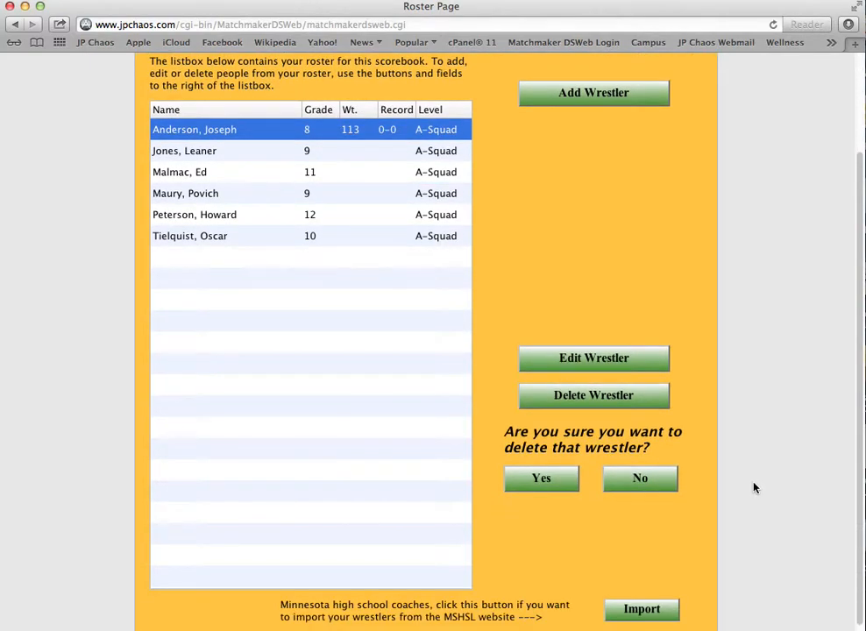
pyautogui.click(539, 481)
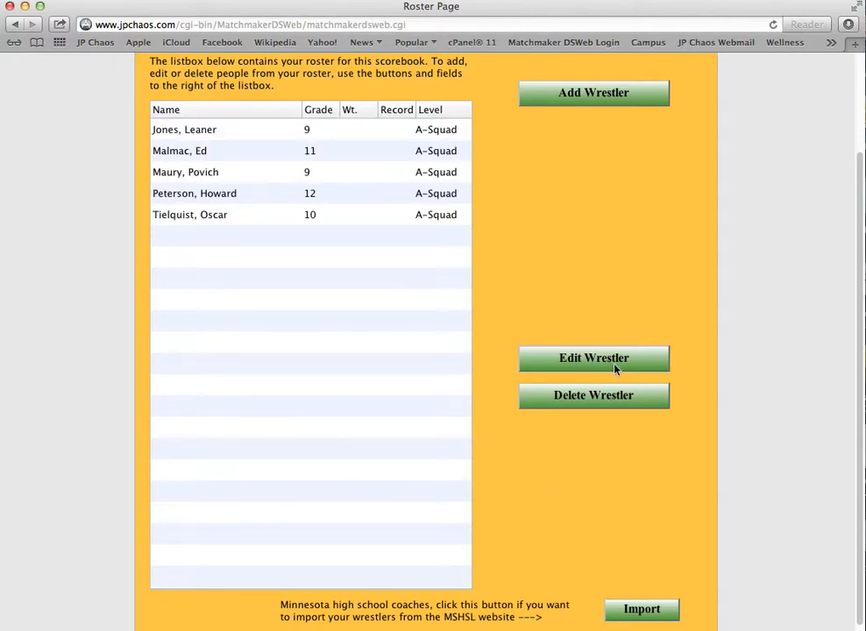
# Return to the A-Squad event page, view the roster once more and go back to the events.
pyautogui.scroll(3, 590, 271)
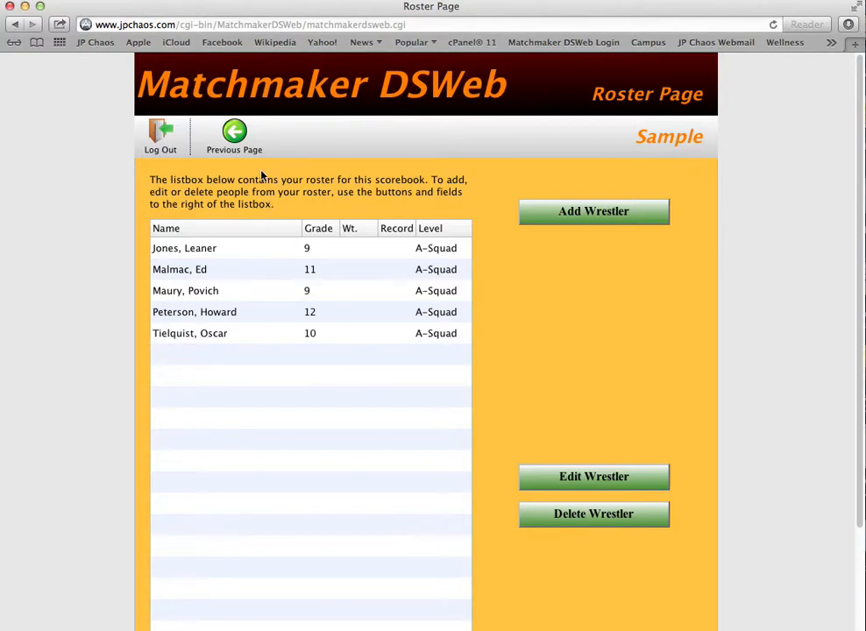
pyautogui.click(235, 133)
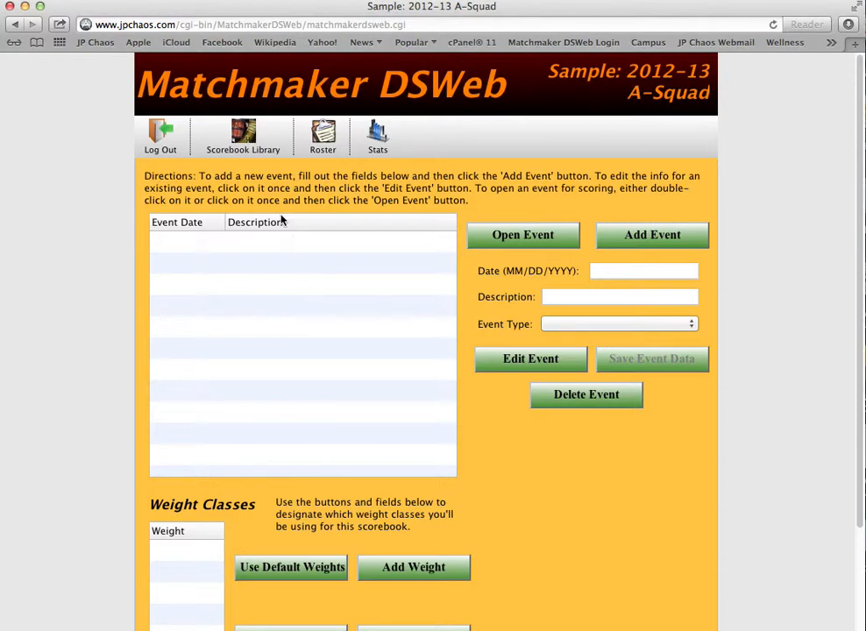
pyautogui.click(324, 136)
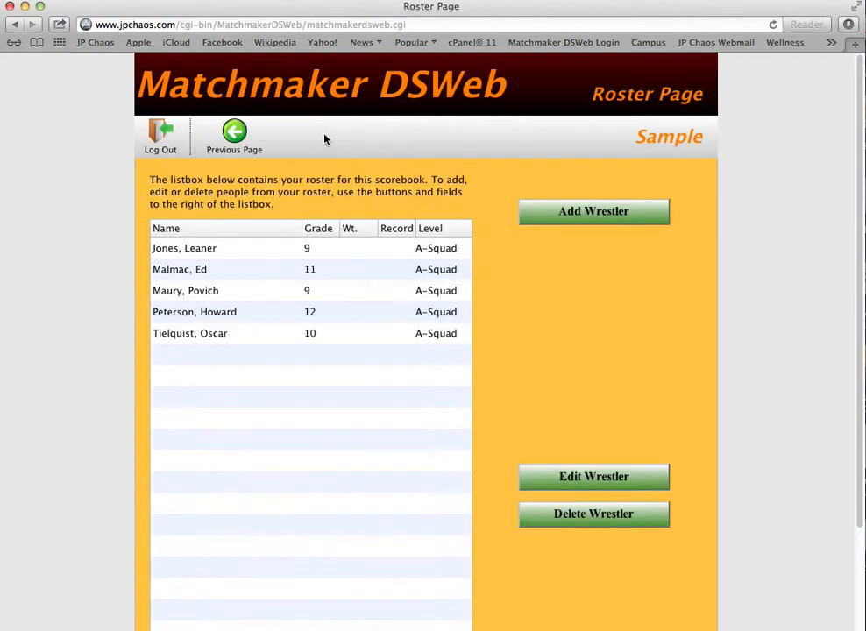
pyautogui.click(234, 134)
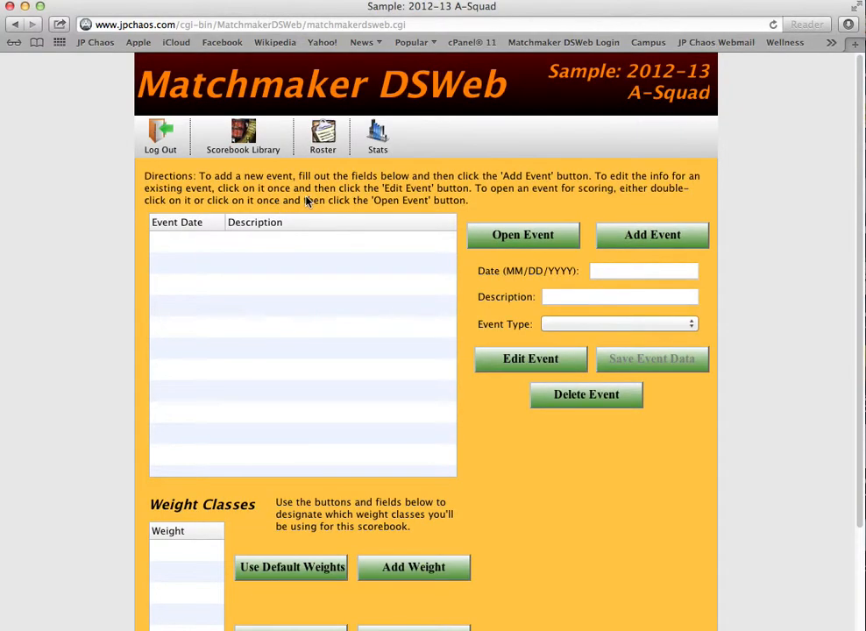
# Open the 2012-13 B-Squad scorebook from the Scorebook Library and view its roster.
pyautogui.click(239, 133)
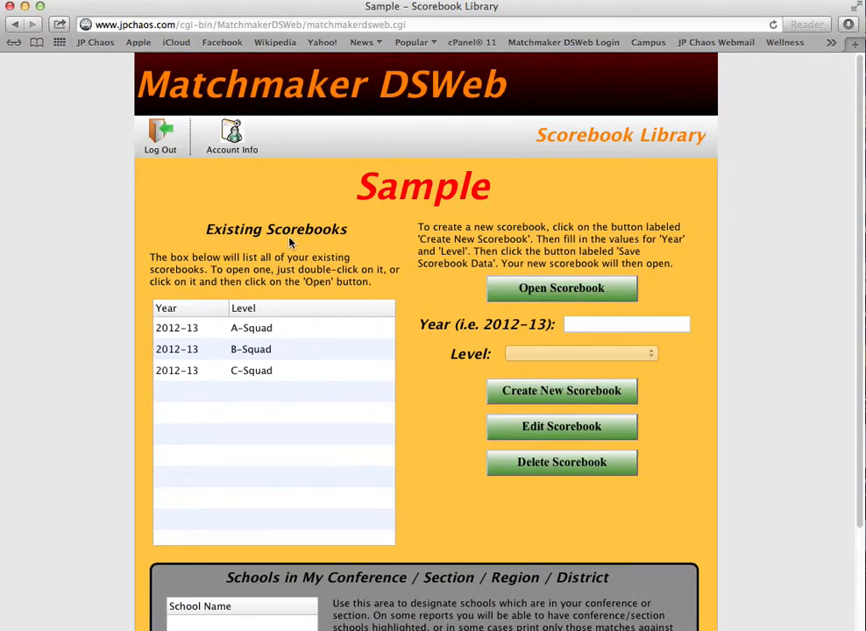
pyautogui.click(244, 353)
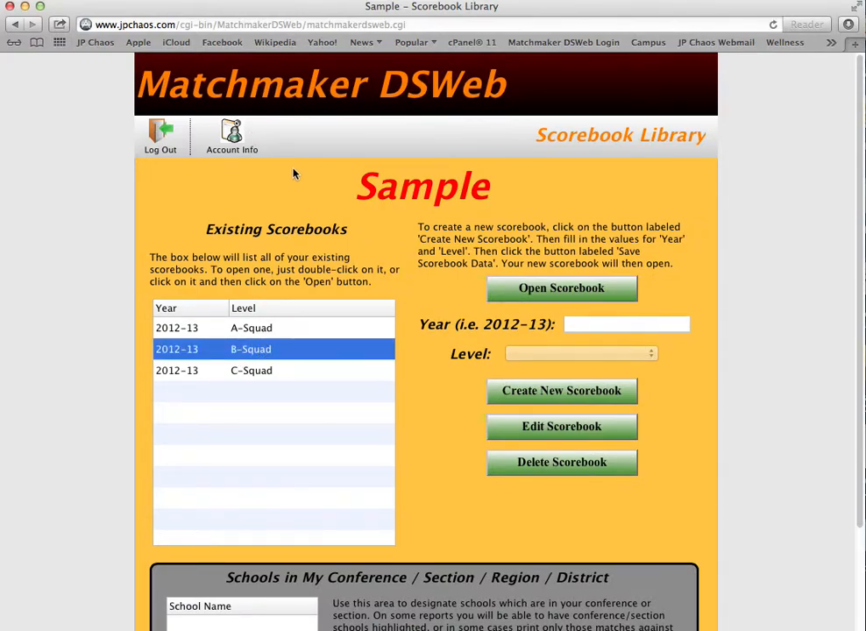
pyautogui.doubleClick(261, 353)
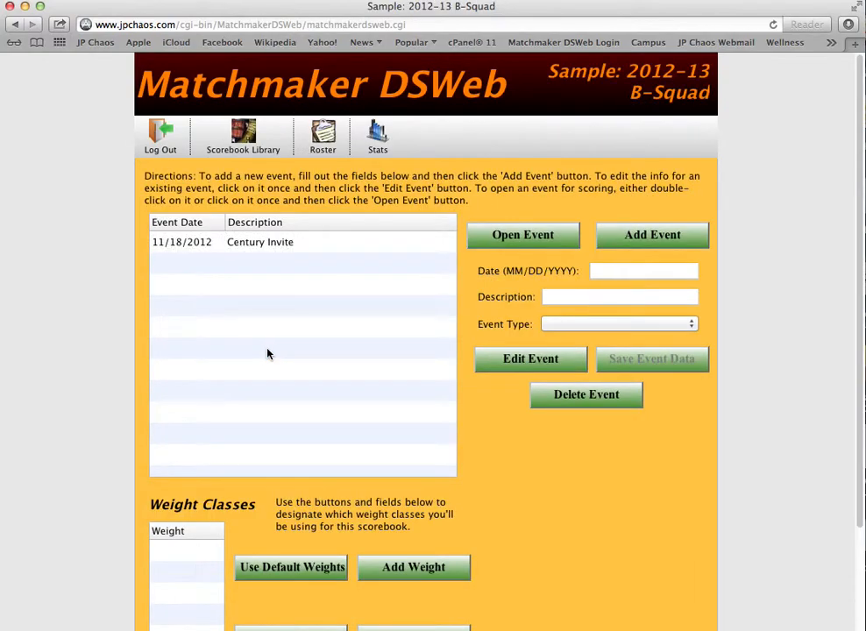
pyautogui.click(323, 136)
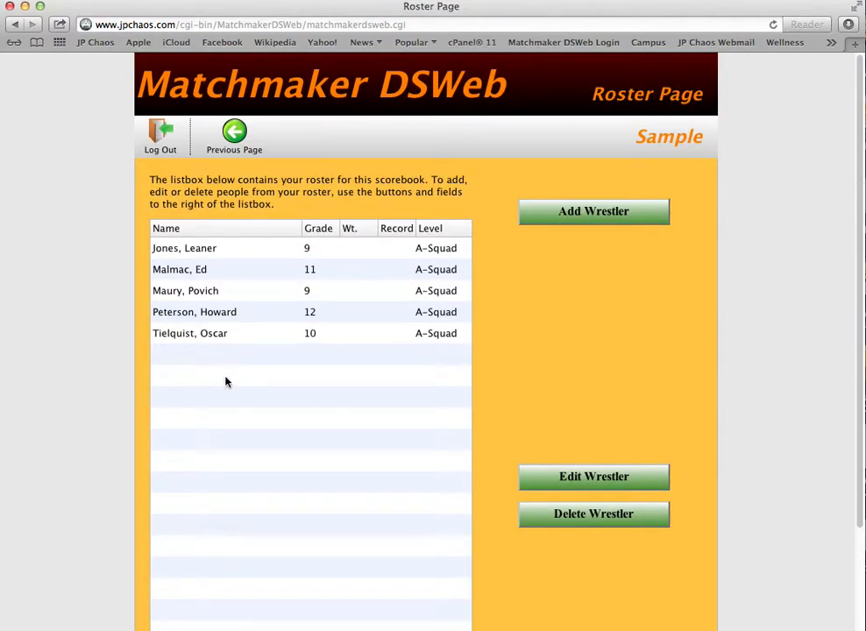